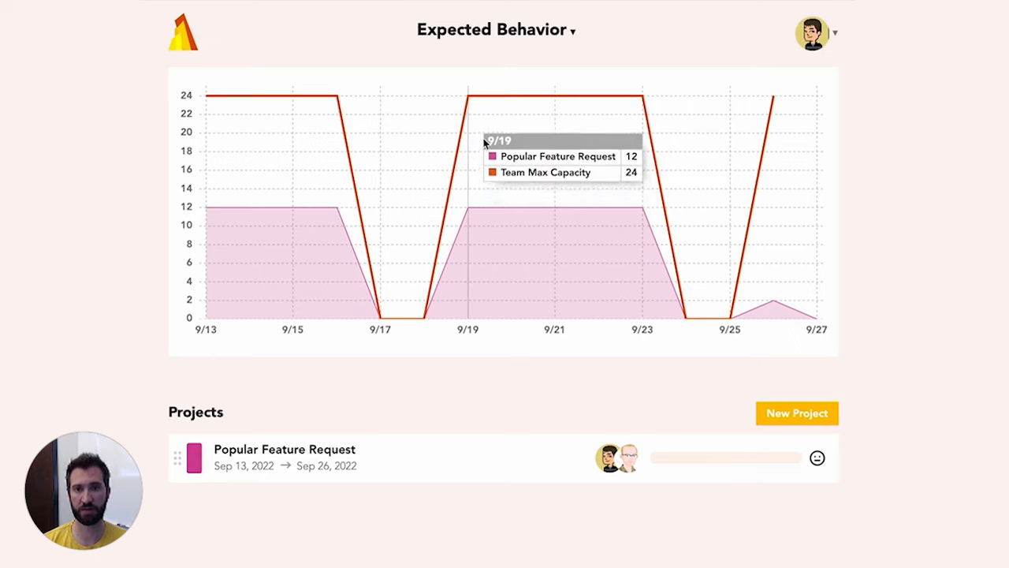
Set Monday's work hours to 0 in your personal settings and save the hours.
left_click(818, 40)
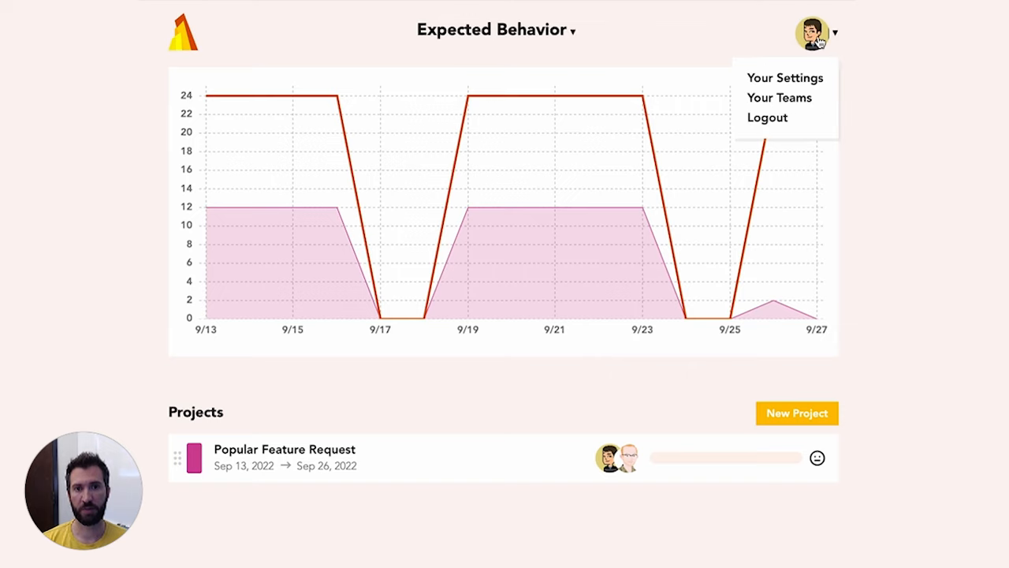
left_click(789, 83)
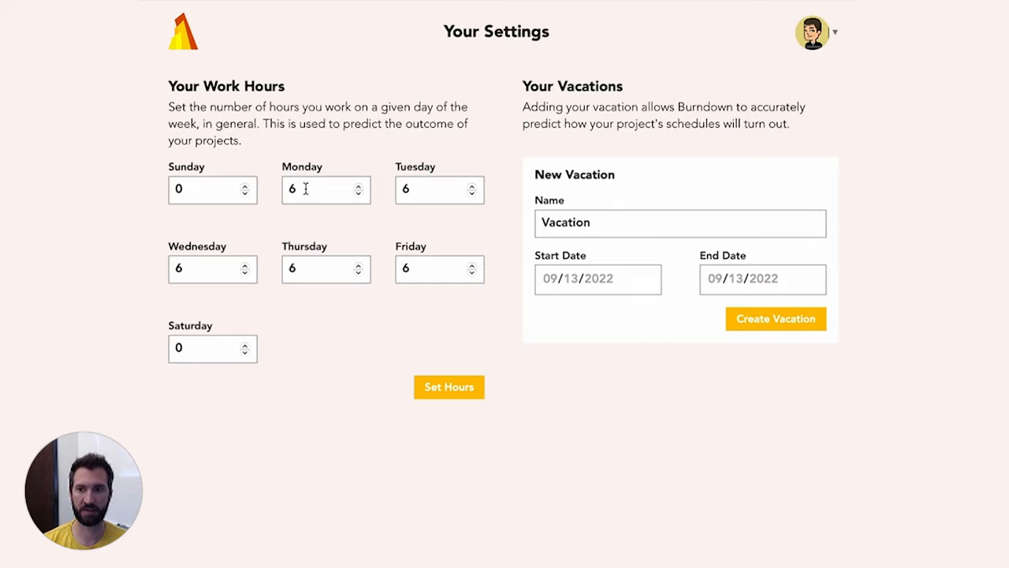
left_click_drag(311, 189, 288, 191)
type("0")
left_click(446, 388)
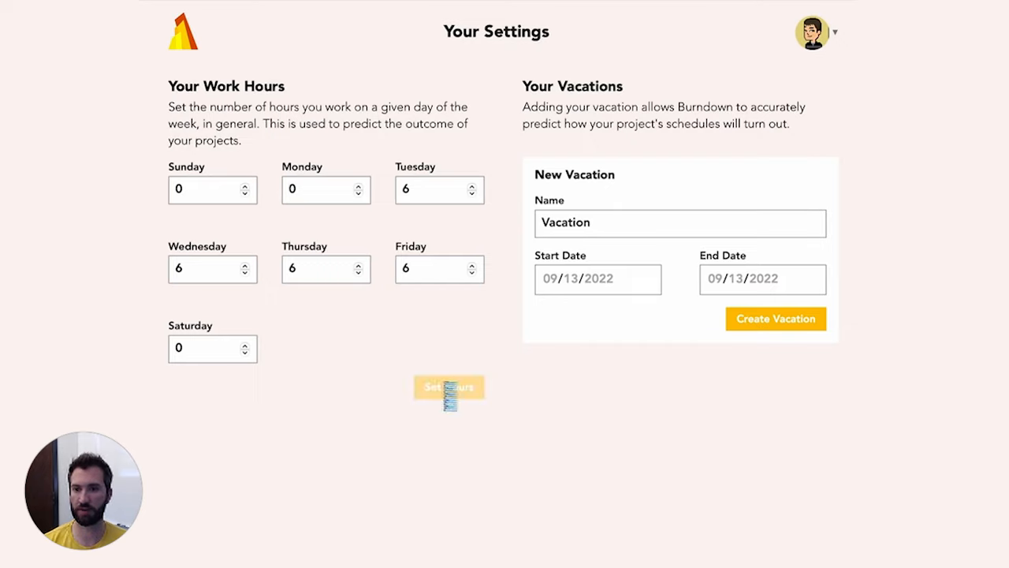
Open the Expected Behavior team and inspect its capacity chart around 9/19.
left_click(186, 40)
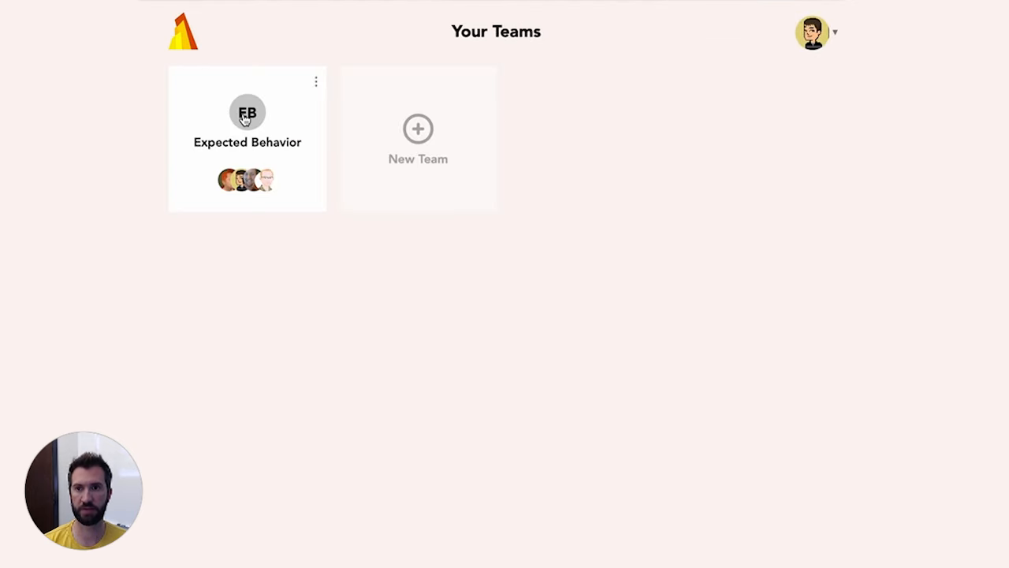
left_click(244, 119)
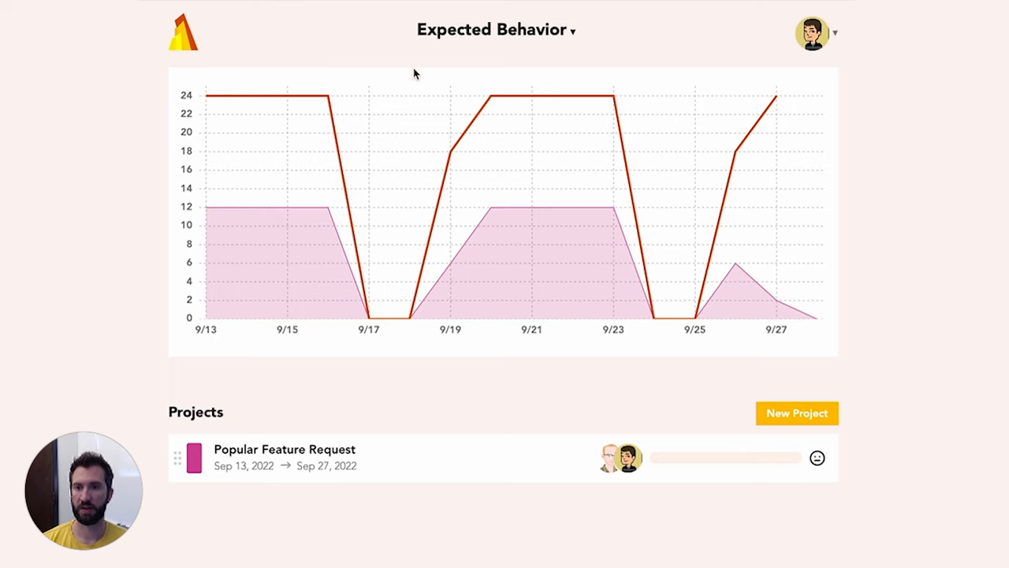
mouse_move(443, 114)
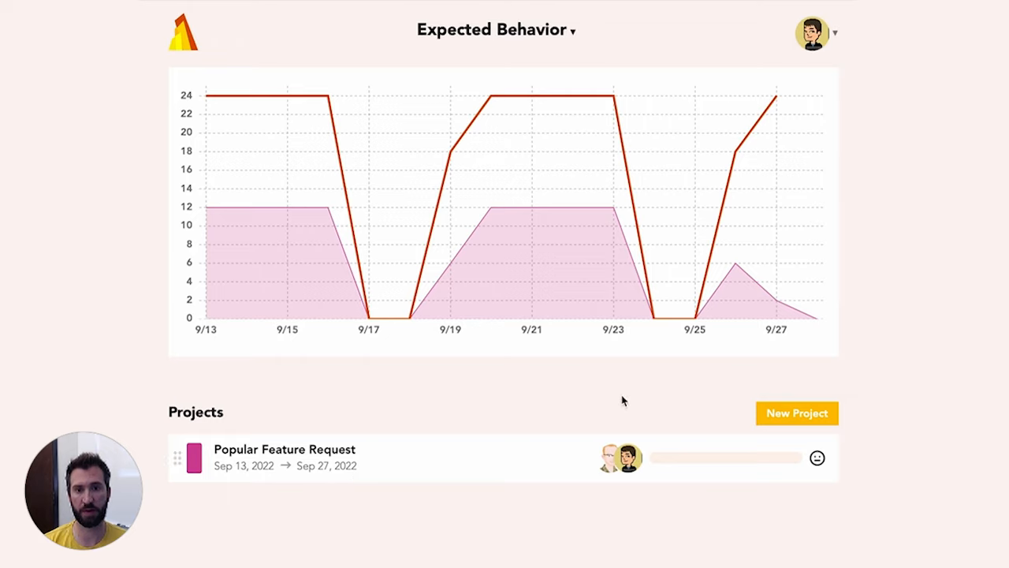
Create a project named Required Ops Work with due date 09/20/2022 and a yellow color.
left_click(783, 414)
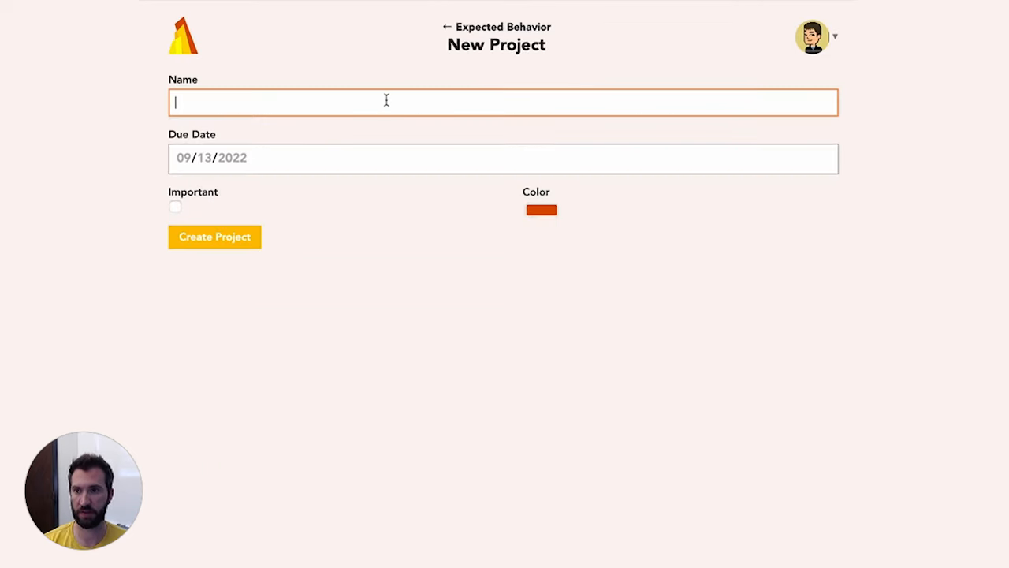
type("R")
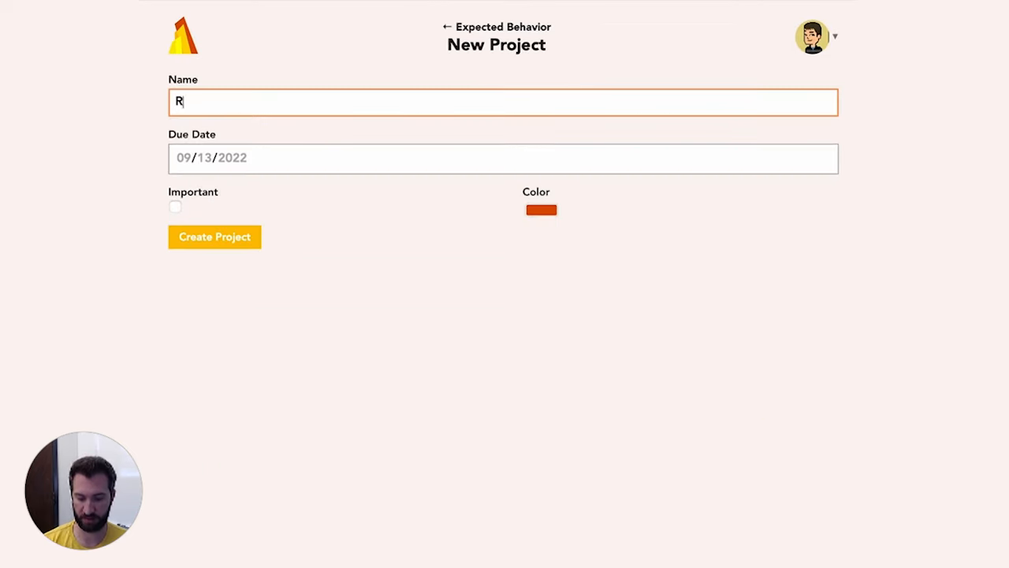
type("equired Ops Work")
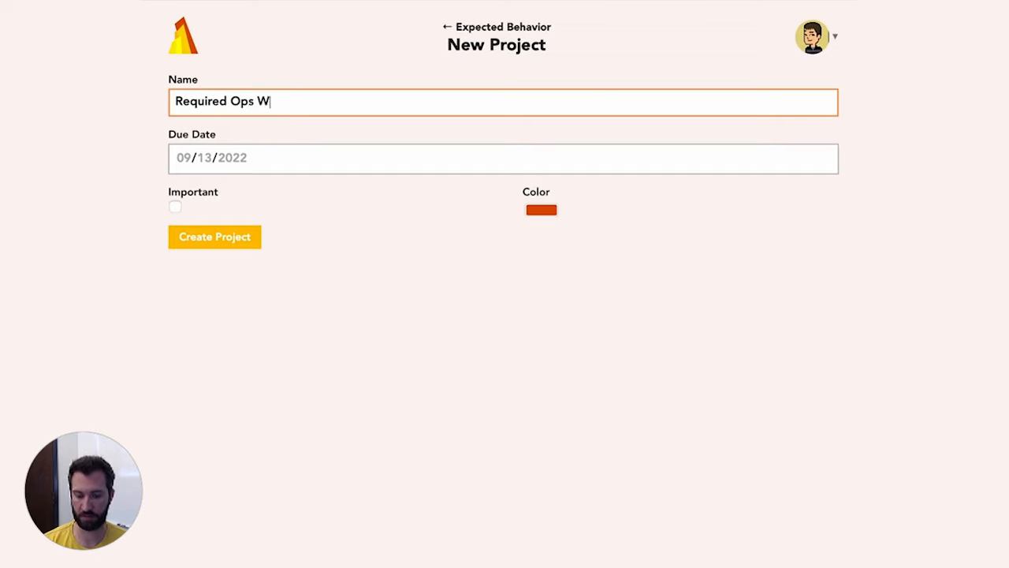
left_click(209, 160)
left_click(207, 252)
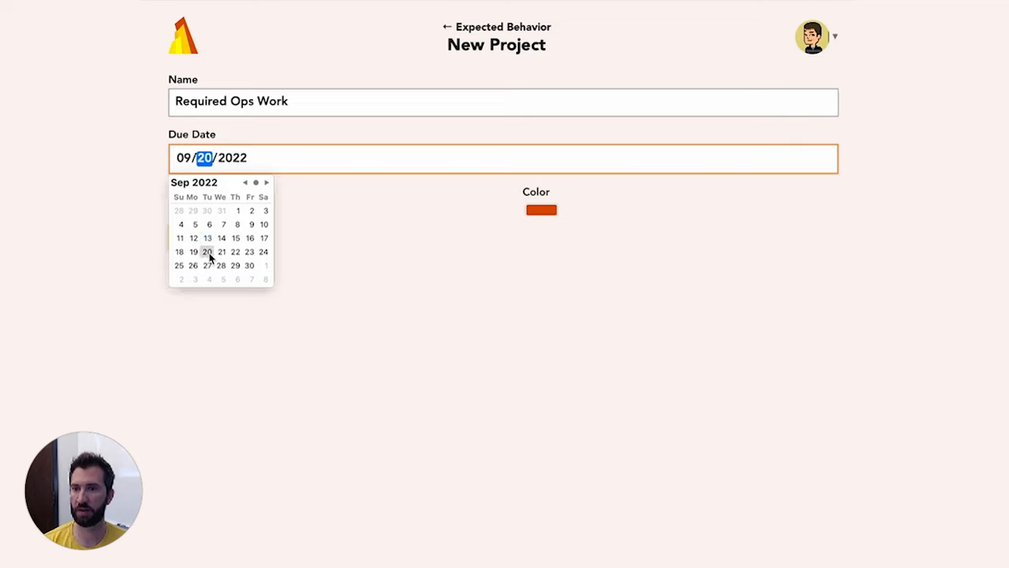
left_click(373, 238)
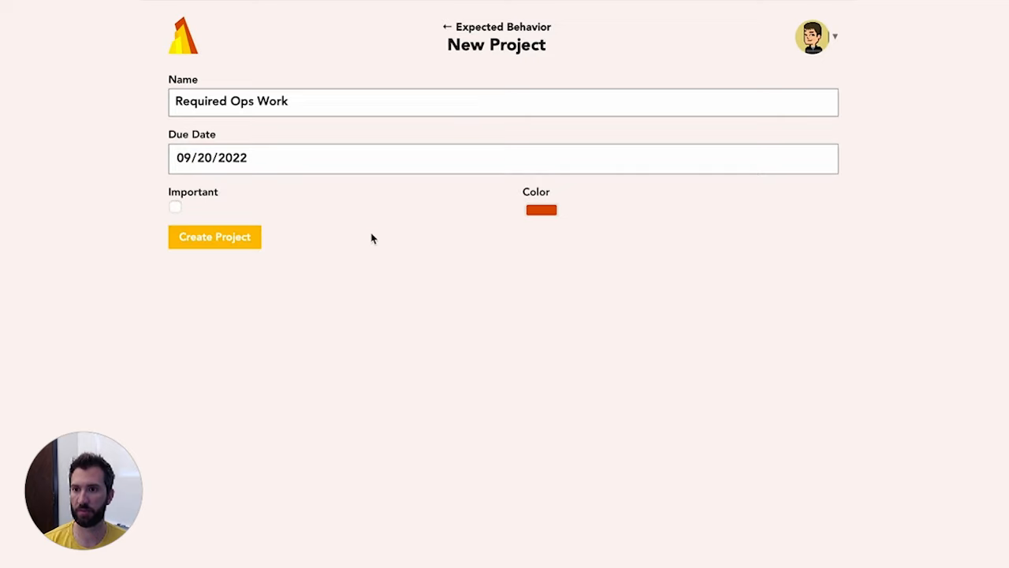
left_click(544, 209)
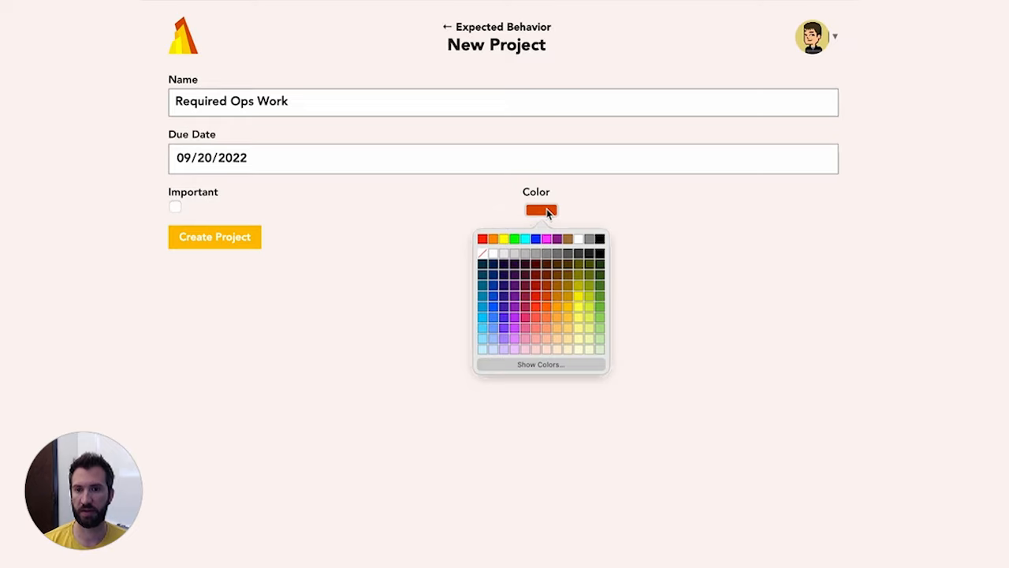
left_click(503, 237)
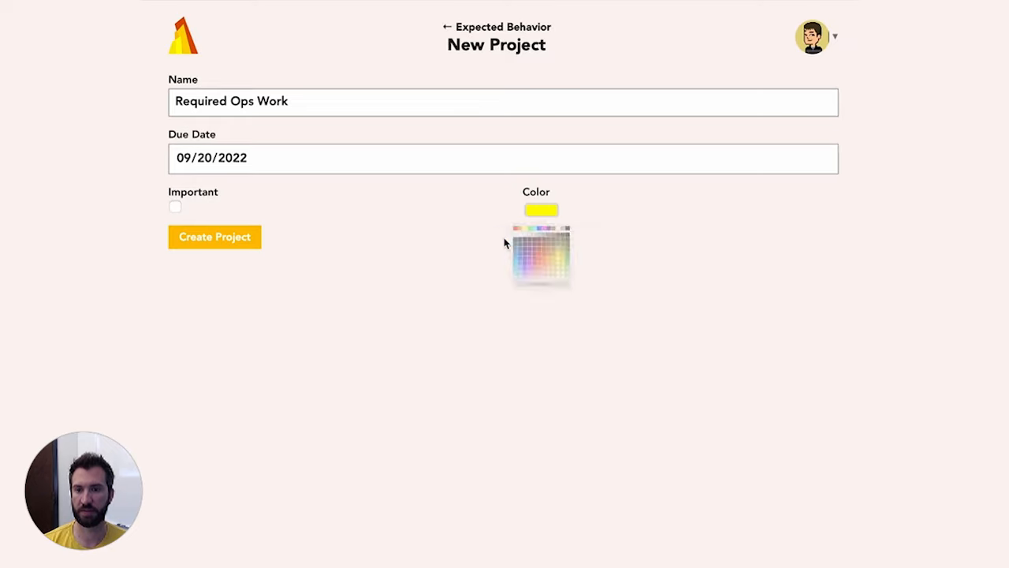
left_click(217, 246)
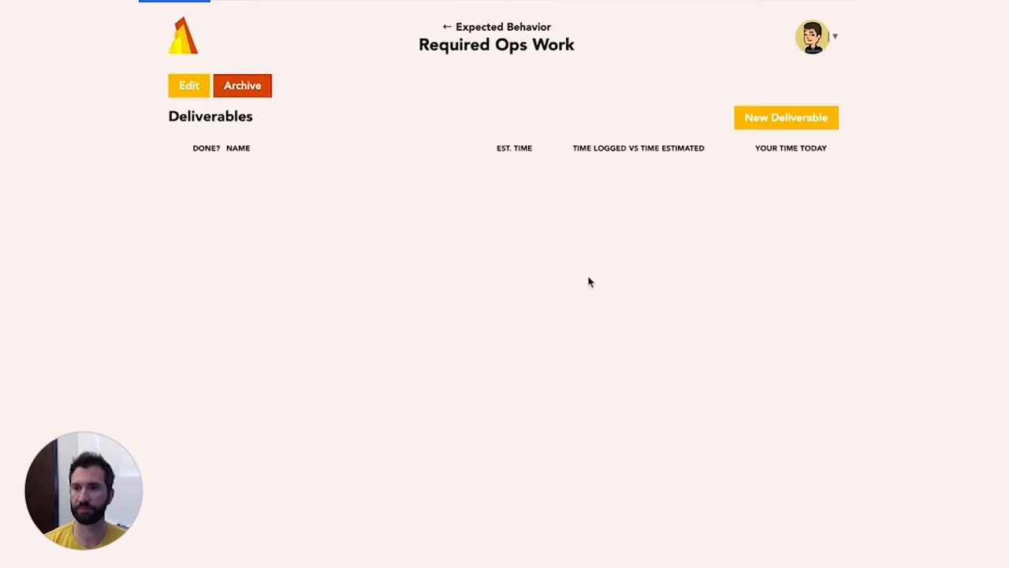
Add a deliverable named Research Our Choices with 20 estimated hours to the Required Ops Work project.
left_click(744, 126)
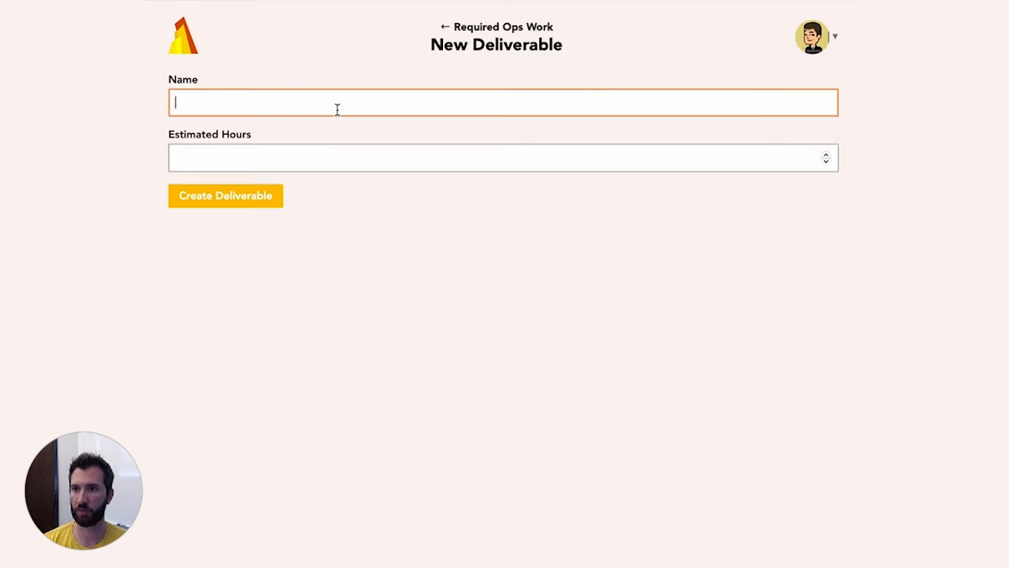
type("Rsear")
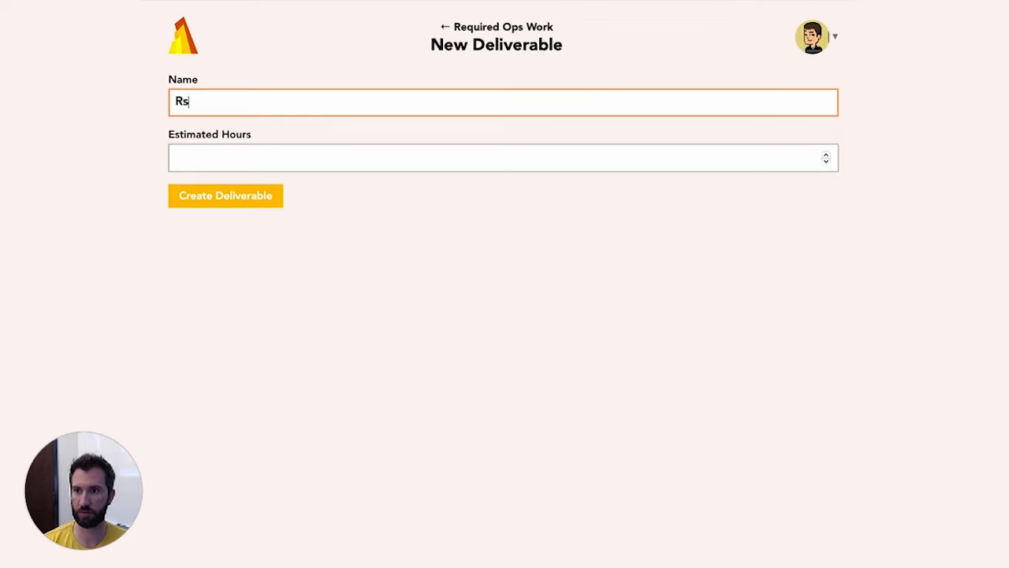
key("BackSpace")
key("BackSpace")
key("BackSpace")
key("BackSpace")
type("esear")
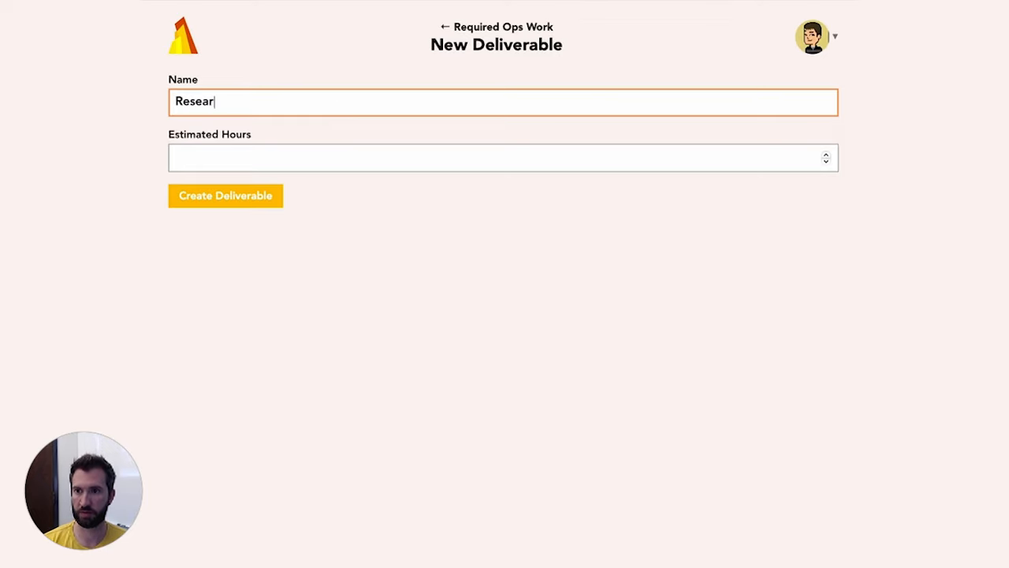
type("ch Our Choices")
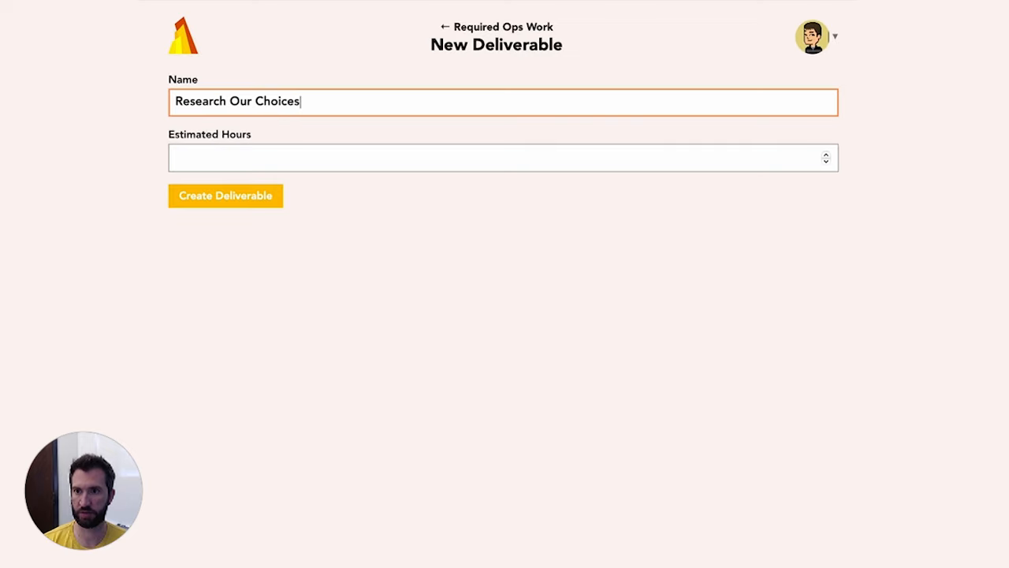
key("Tab")
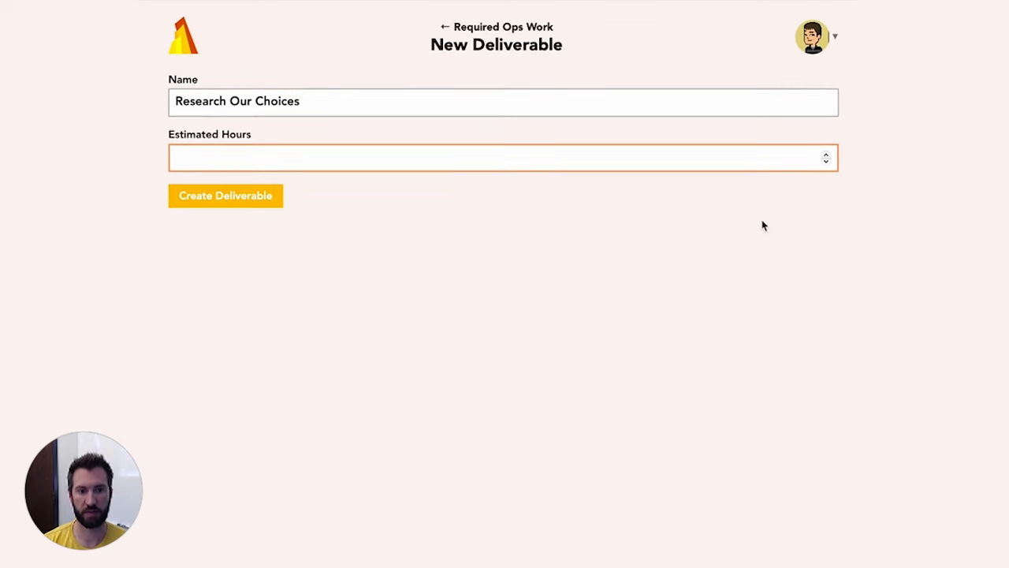
type("20")
left_click(246, 200)
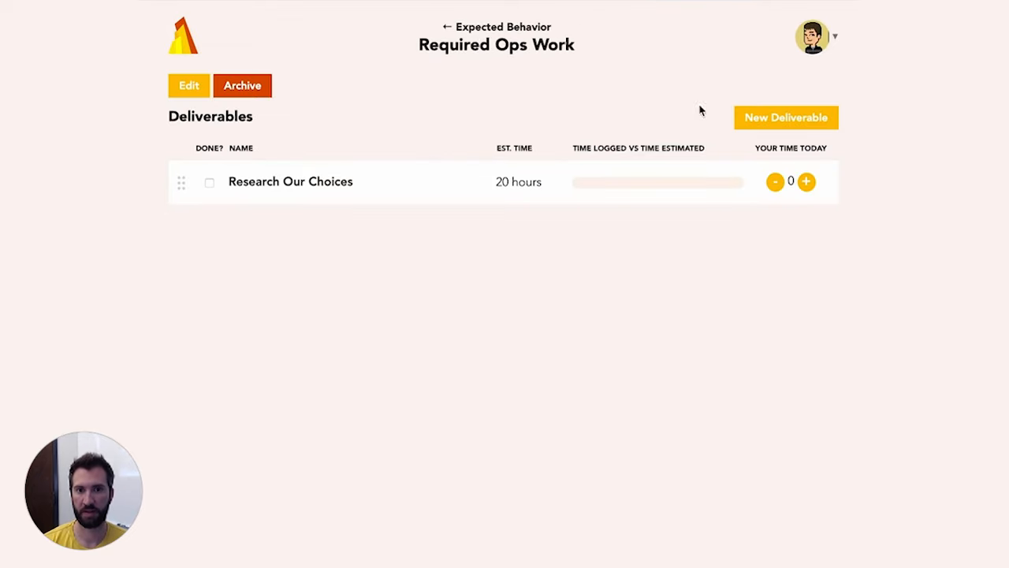
Add a deliverable named Implement with 30 estimated hours to the Required Ops Work project.
left_click(775, 117)
type("Implement")
key("Tab")
type("30")
key("Return")
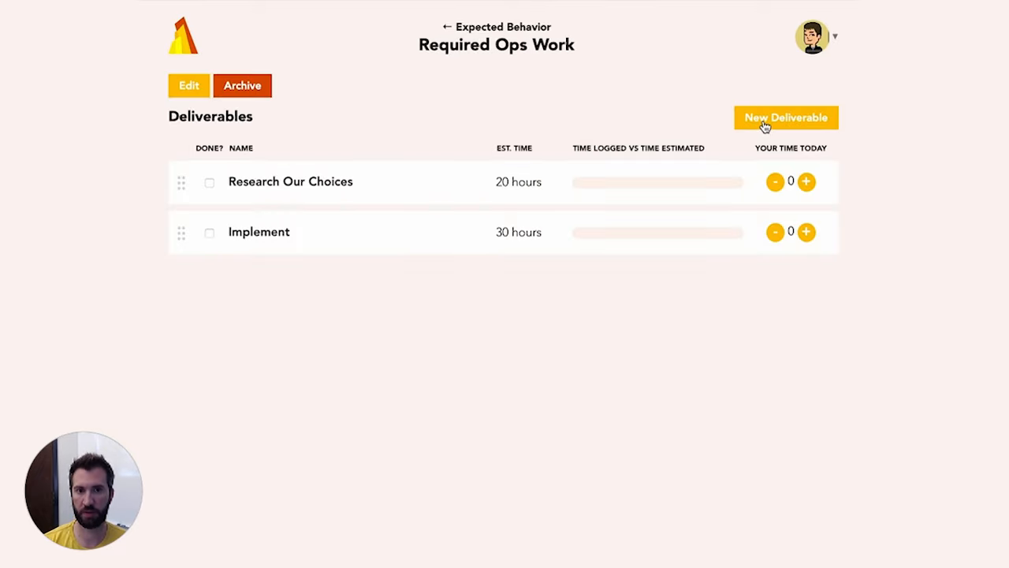
Add a deliverable named Test with 30 estimated hours to the Required Ops Work project.
left_click(764, 126)
type("Test")
key("Tab")
type("30")
key("Return")
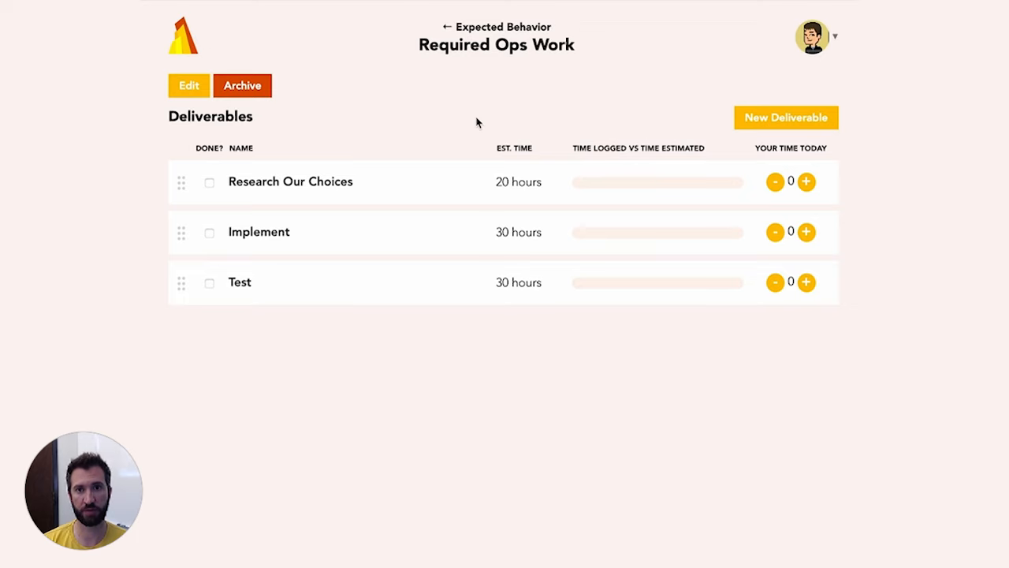
Assign the first and third listed members to the Required Ops Work project and check the Expected Behavior team's chart.
left_click(489, 28)
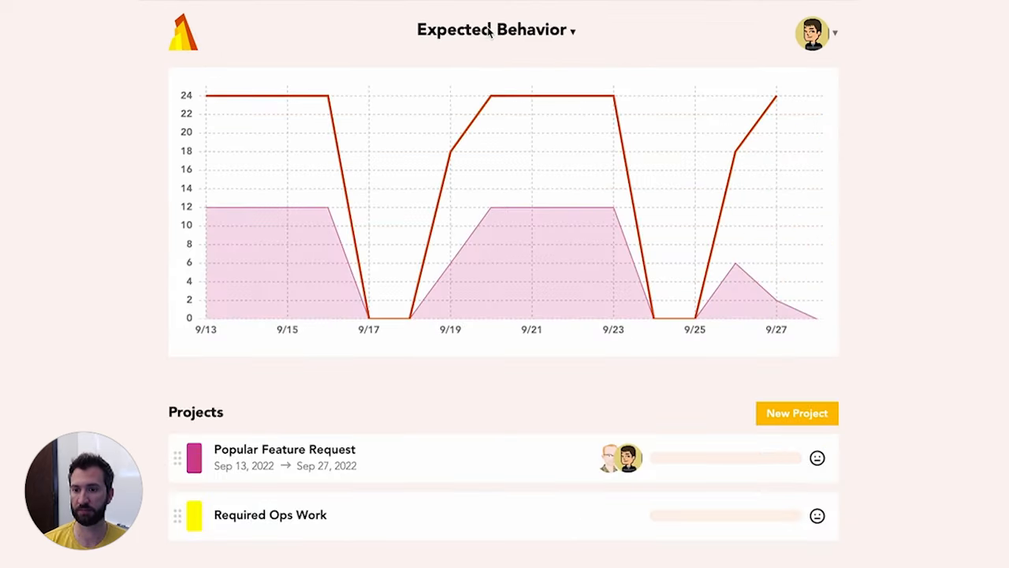
left_click(292, 516)
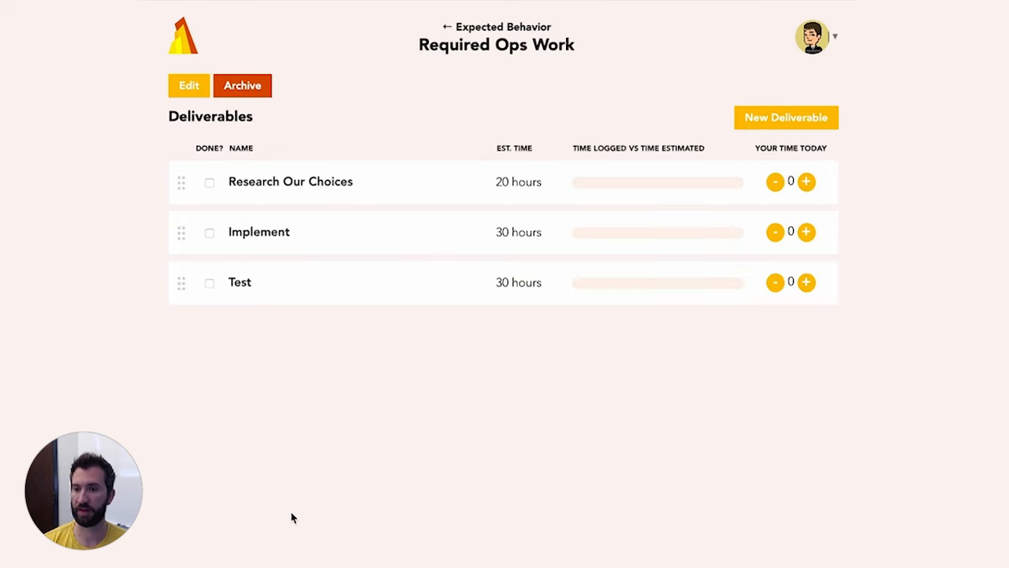
left_click(193, 86)
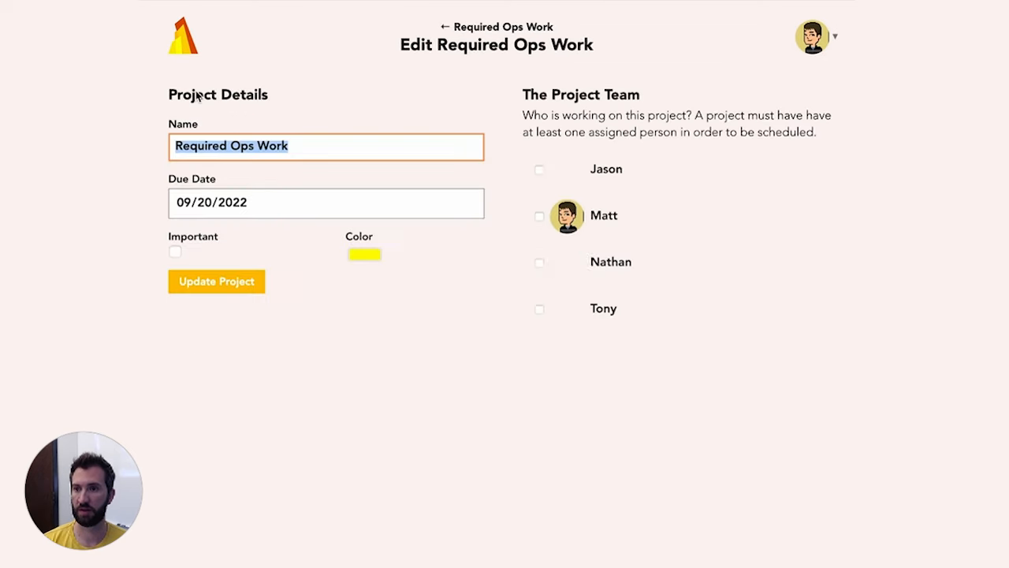
left_click(539, 263)
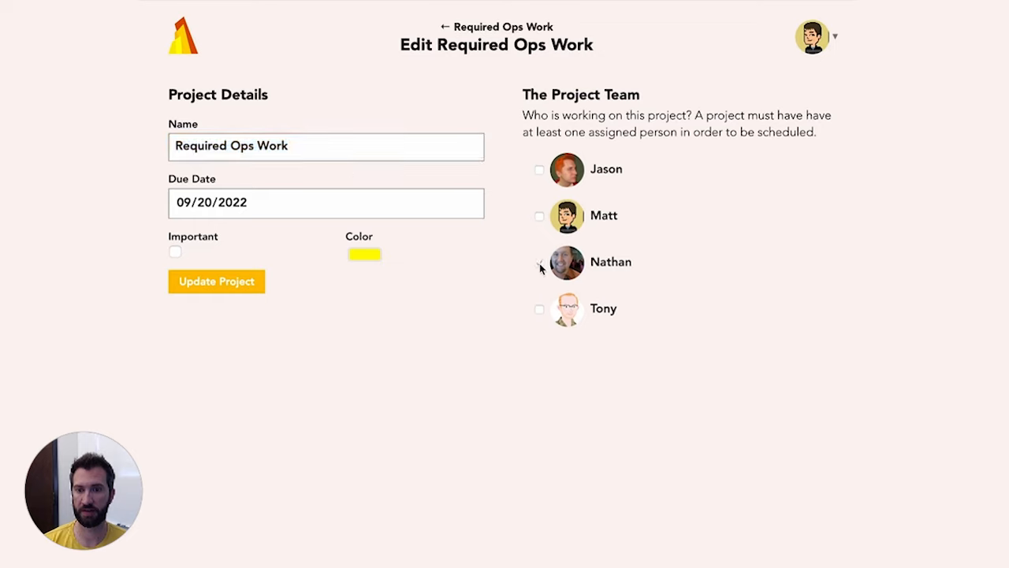
left_click(538, 169)
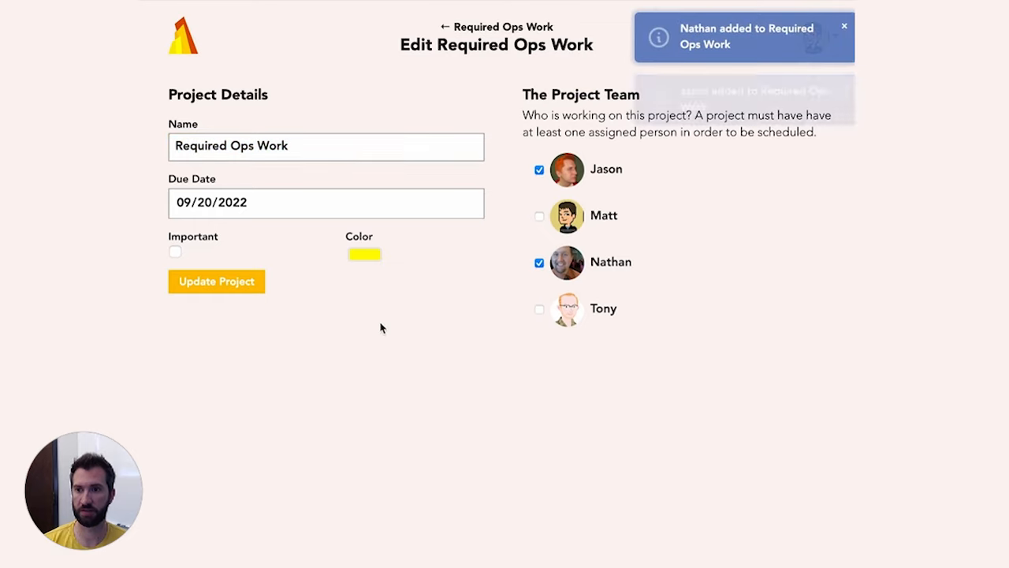
left_click(221, 283)
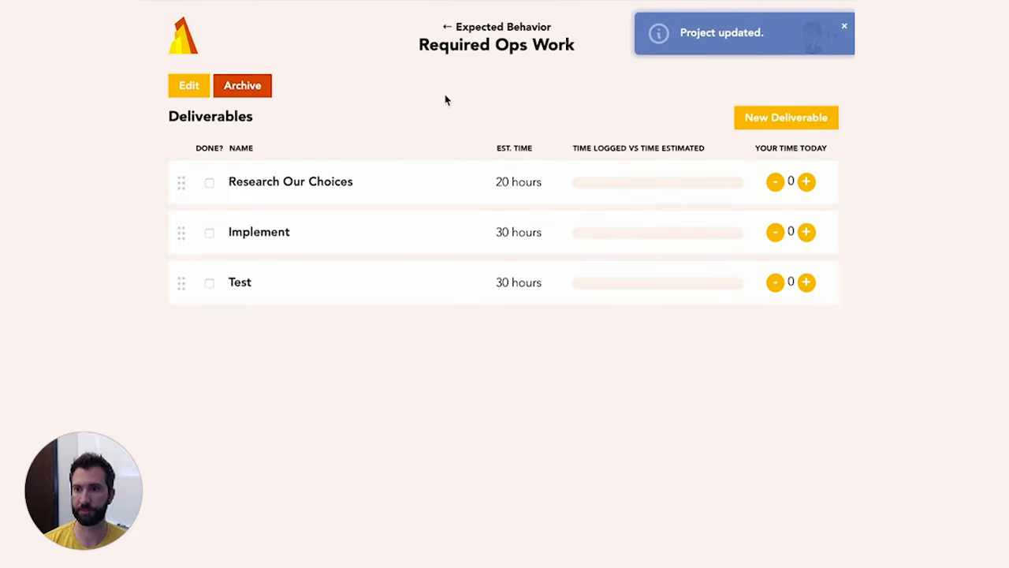
left_click(478, 30)
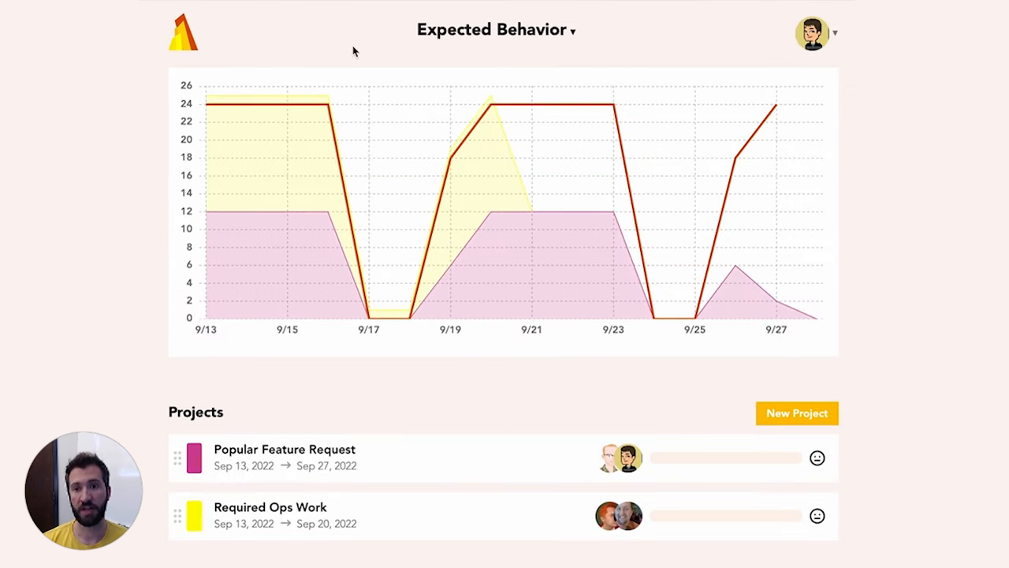
mouse_move(275, 99)
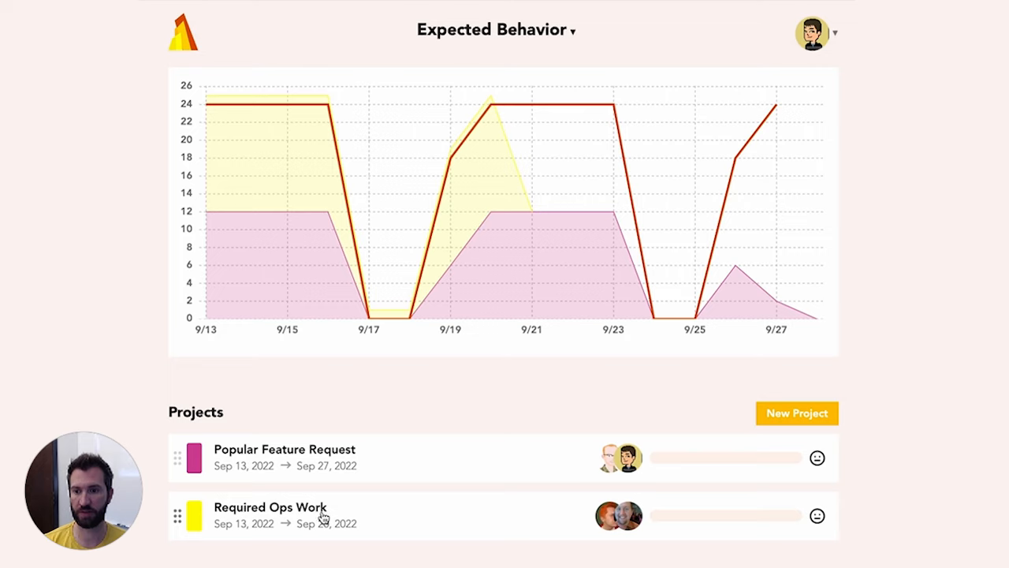
Add the second listed member to the Required Ops Work project team and update the project.
left_click(292, 514)
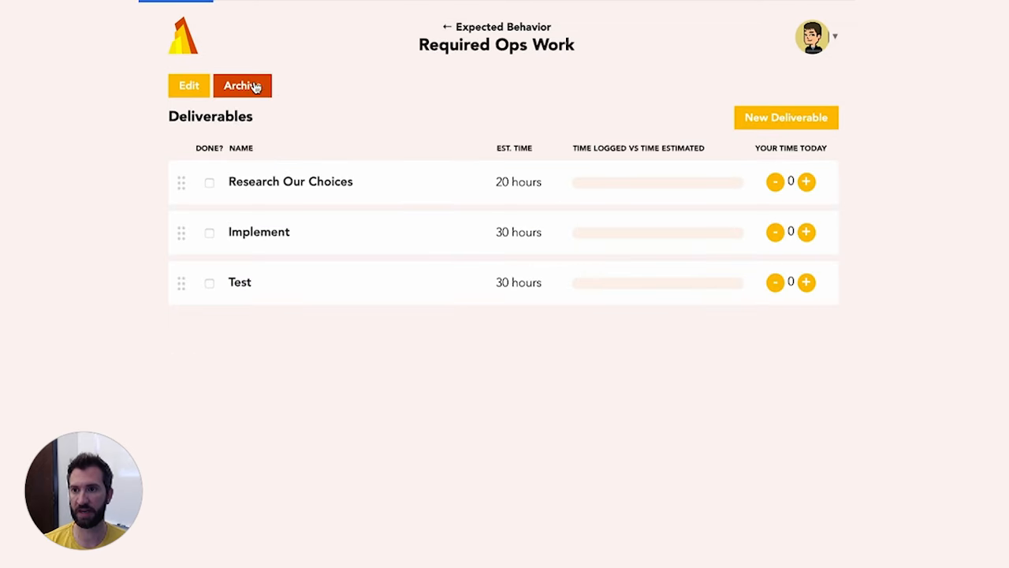
left_click(188, 89)
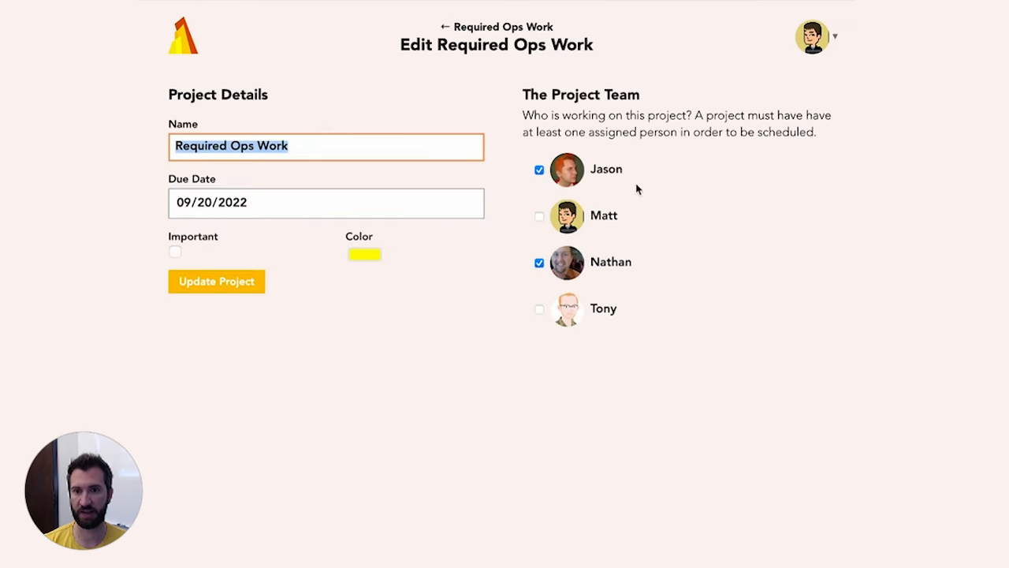
left_click(541, 217)
left_click(254, 284)
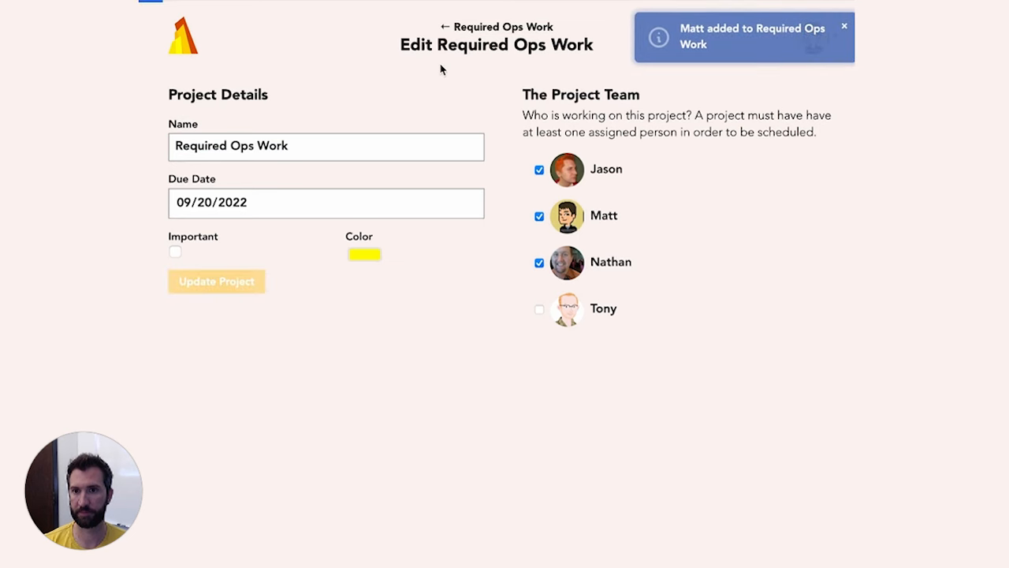
Move Required Ops Work above Popular Feature Request in the Expected Behavior team's project list.
left_click(478, 29)
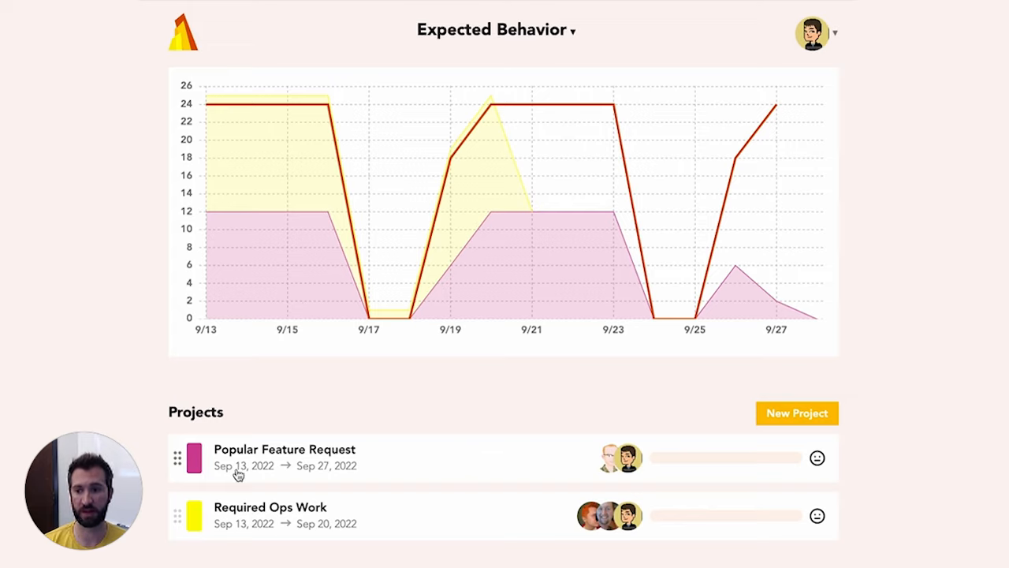
left_click_drag(177, 515, 175, 457)
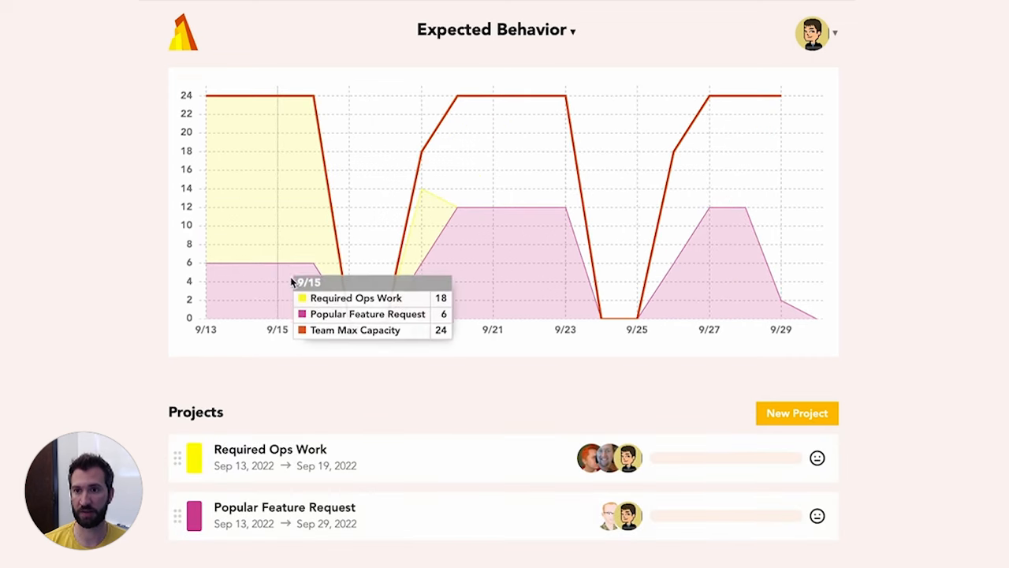
Try Popular Feature Request above Required Ops Work to compare the capacity chart, and restore Required Ops Work to first place.
mouse_move(216, 140)
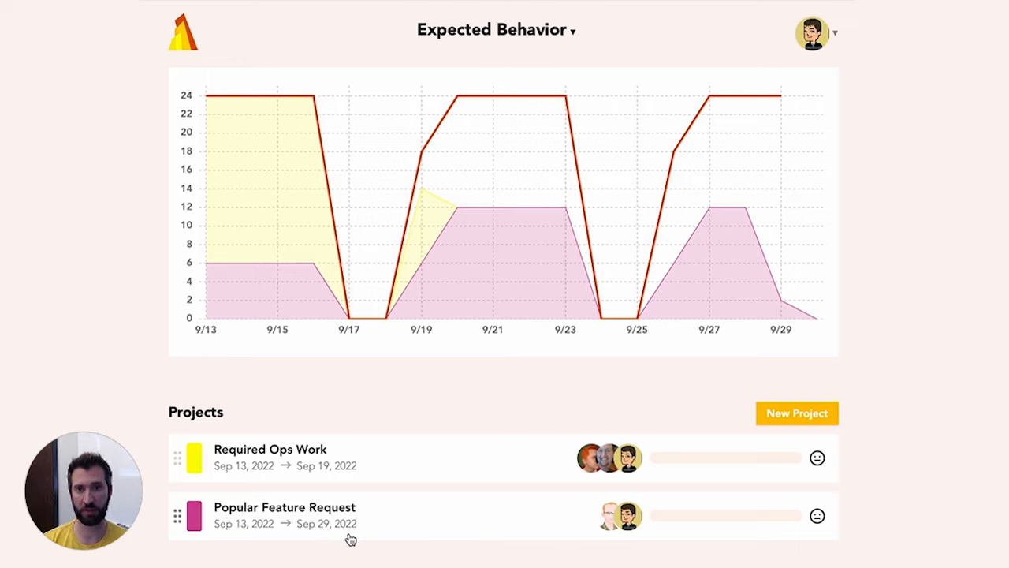
left_click_drag(176, 517, 175, 460)
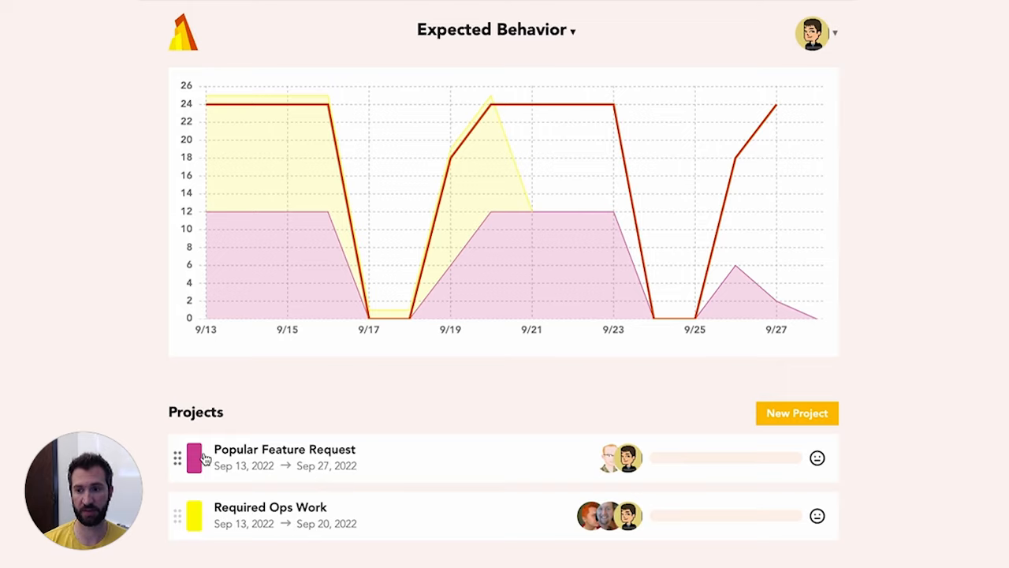
left_click_drag(177, 464, 175, 516)
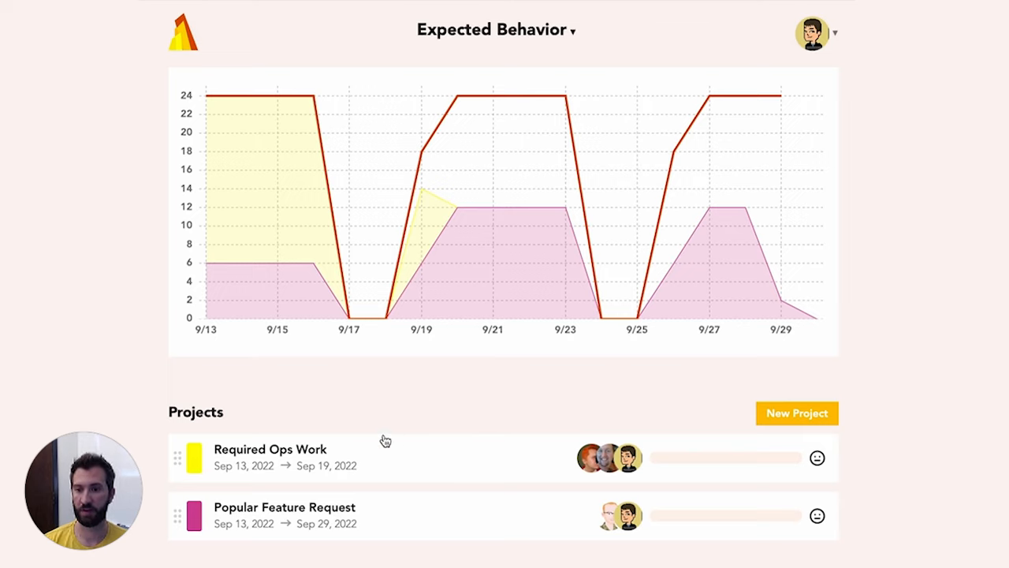
Log 6 hours for today on Required Ops Work's Research Our Choices deliverable and check the 9/19 workload on the team chart.
left_click(296, 459)
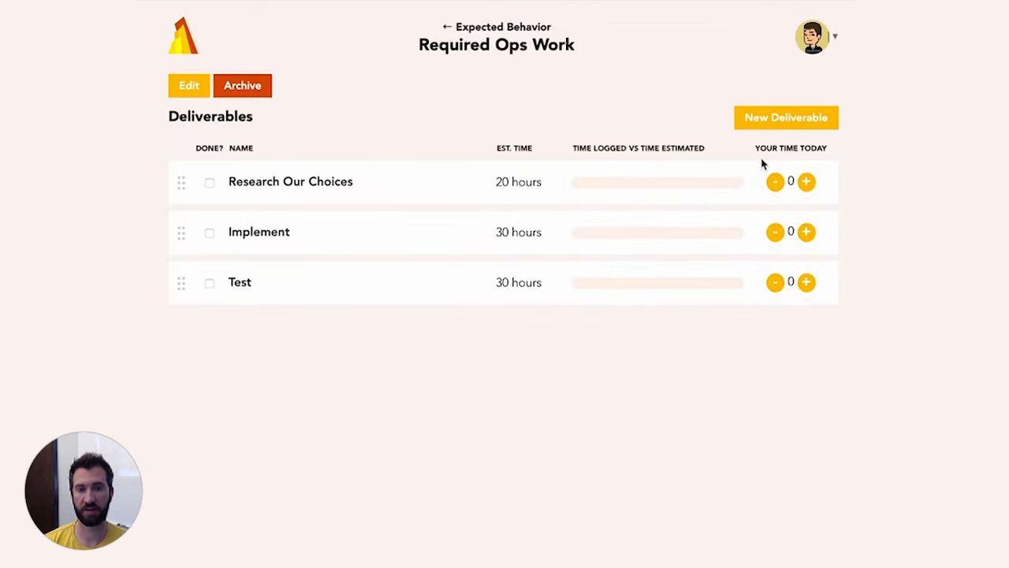
left_click(806, 182)
left_click(806, 182)
left_click(807, 182)
left_click(807, 183)
left_click(806, 182)
left_click(806, 182)
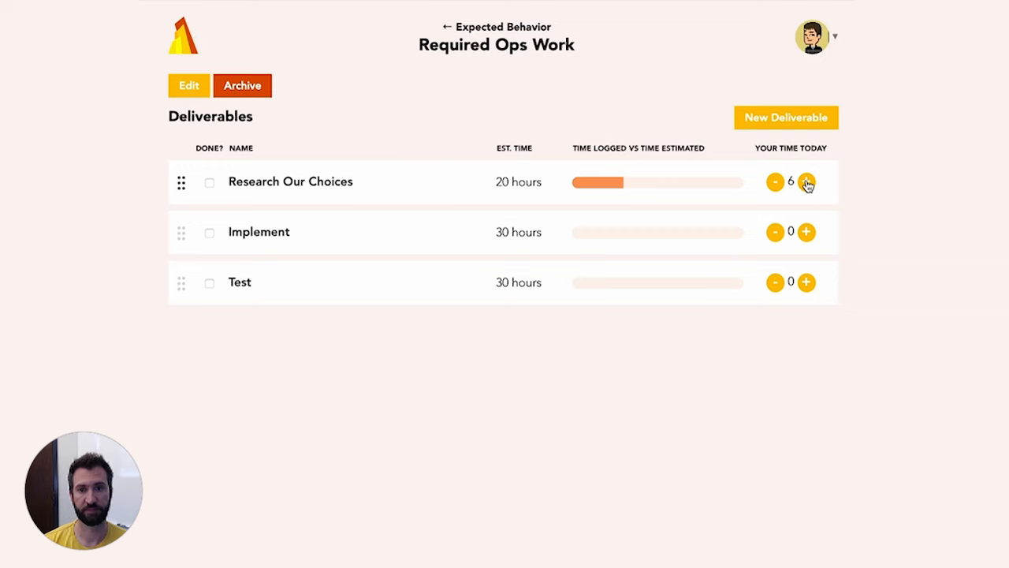
left_click(481, 30)
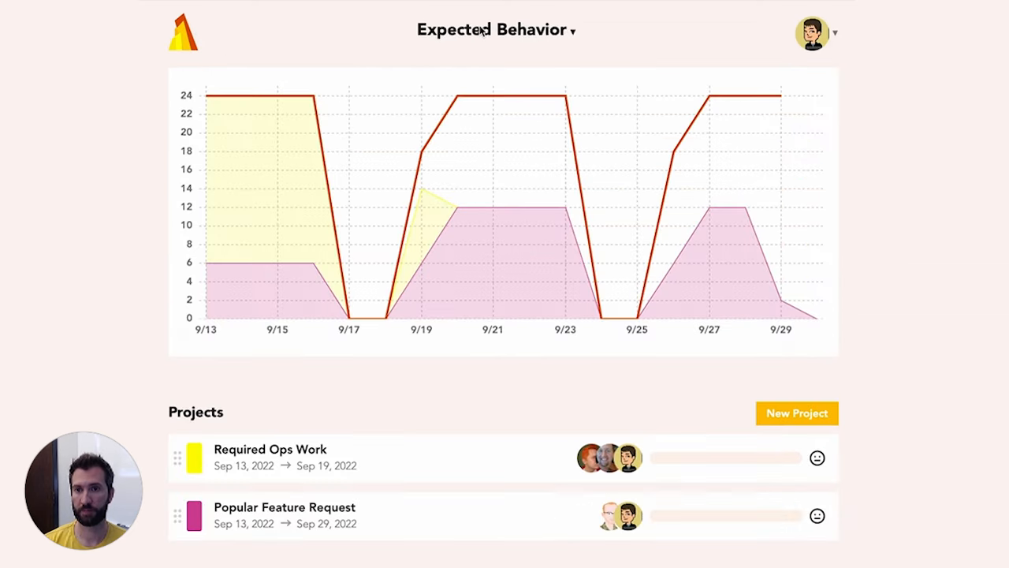
mouse_move(434, 213)
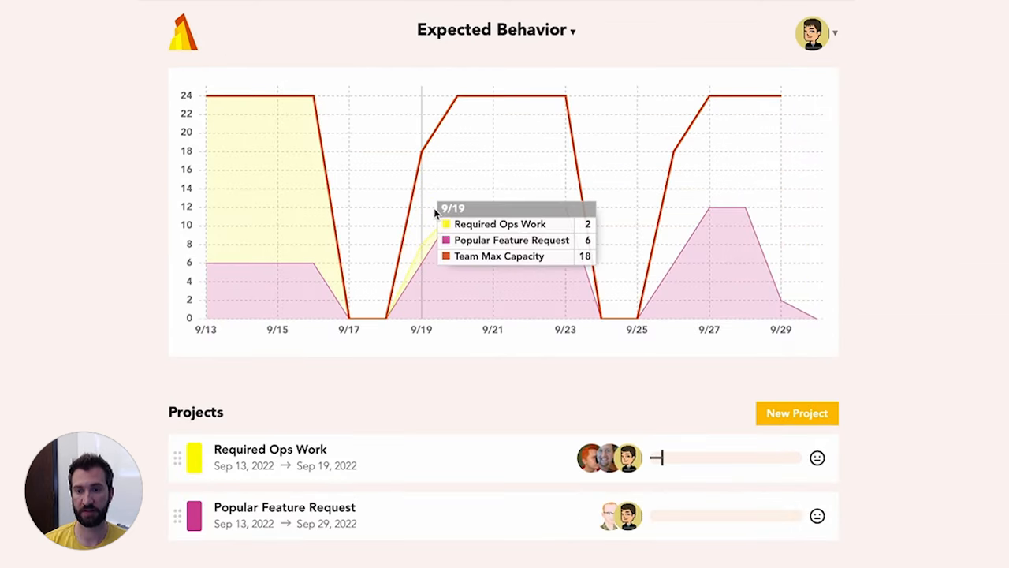
Mark the Research Our Choices deliverable of Required Ops Work as done and review the Expected Behavior team's capacity chart.
left_click(312, 449)
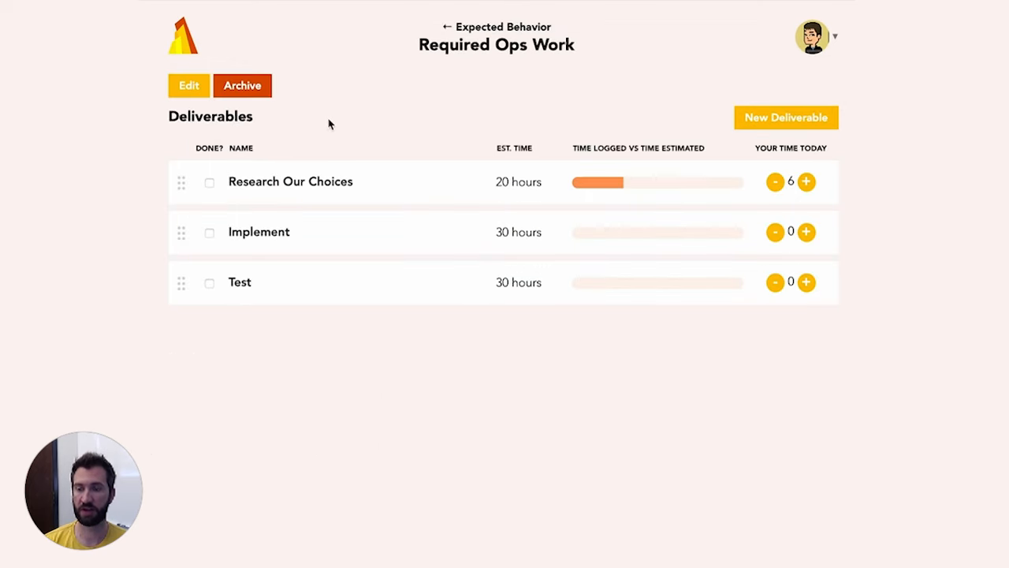
left_click(210, 182)
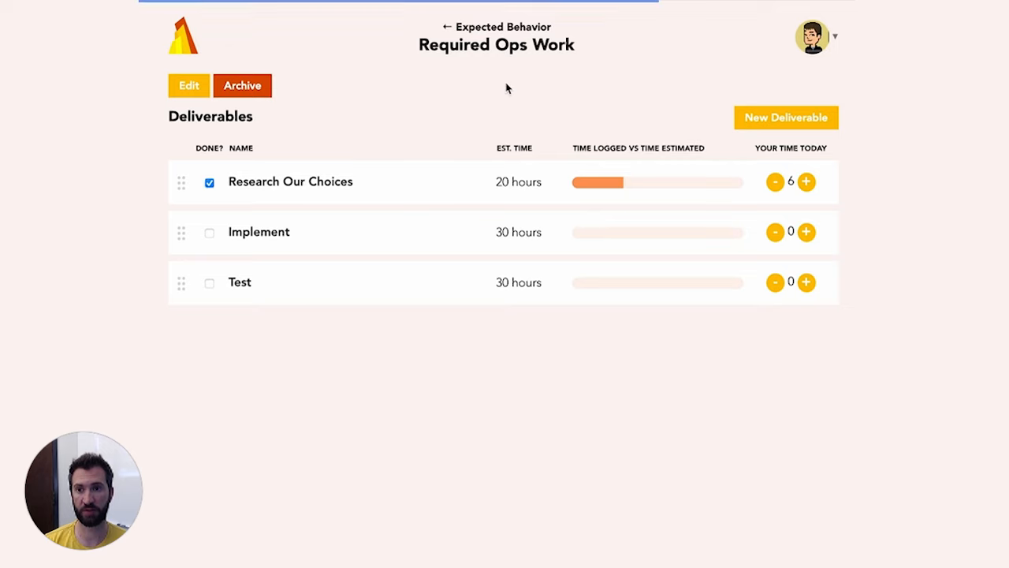
left_click(489, 32)
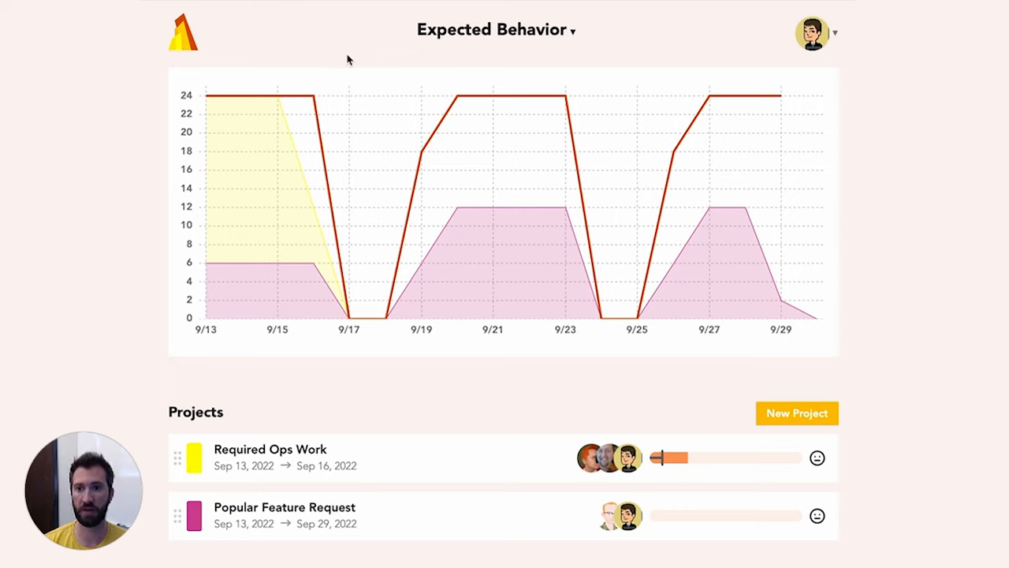
mouse_move(282, 105)
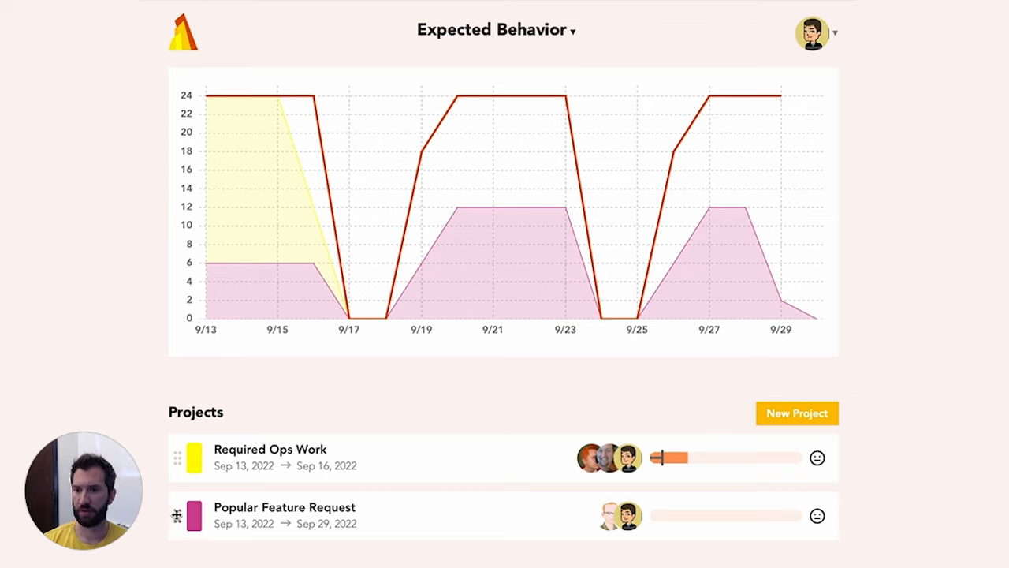
Move Popular Feature Request above Required Ops Work in the Expected Behavior team's project list.
left_click_drag(176, 516, 180, 465)
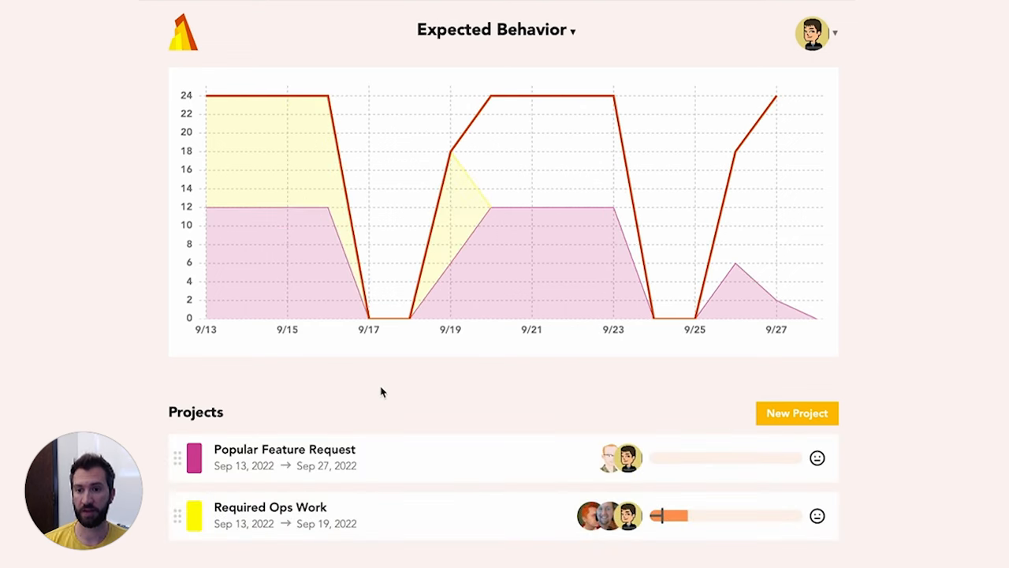